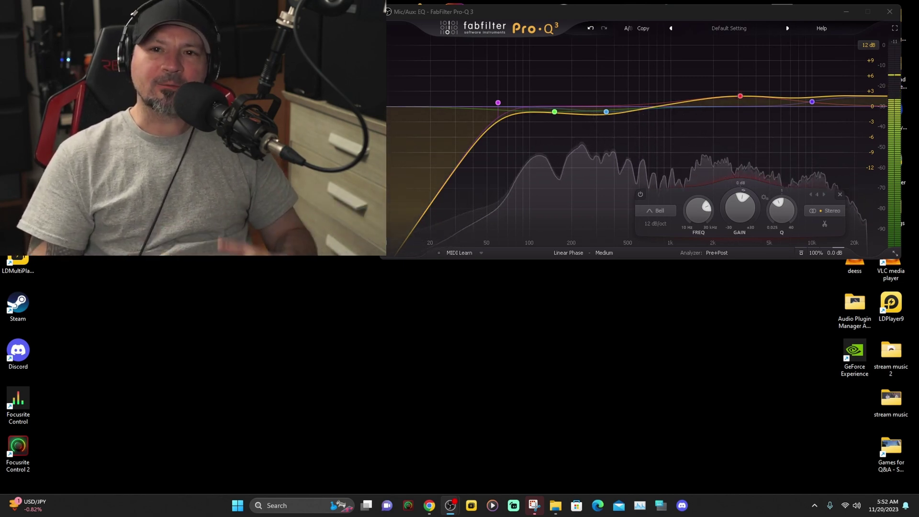
Tune the red bell band to 3000 Hz with a gain of about +1.9 dB
{"action": "mouse_move", "coordinate": [824, 119]}
{"action": "mouse_move", "coordinate": [739, 96]}
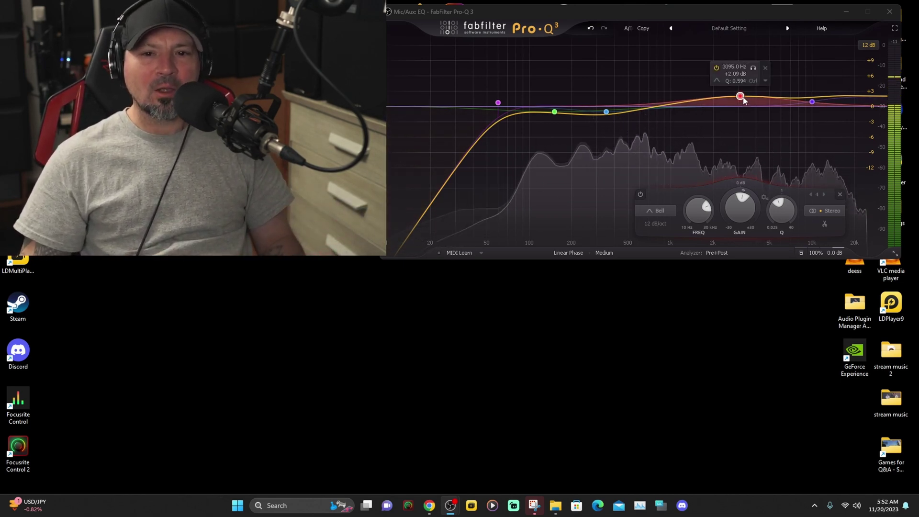
{"action": "left_click_drag", "start_coordinate": [738, 97], "coordinate": [738, 97]}
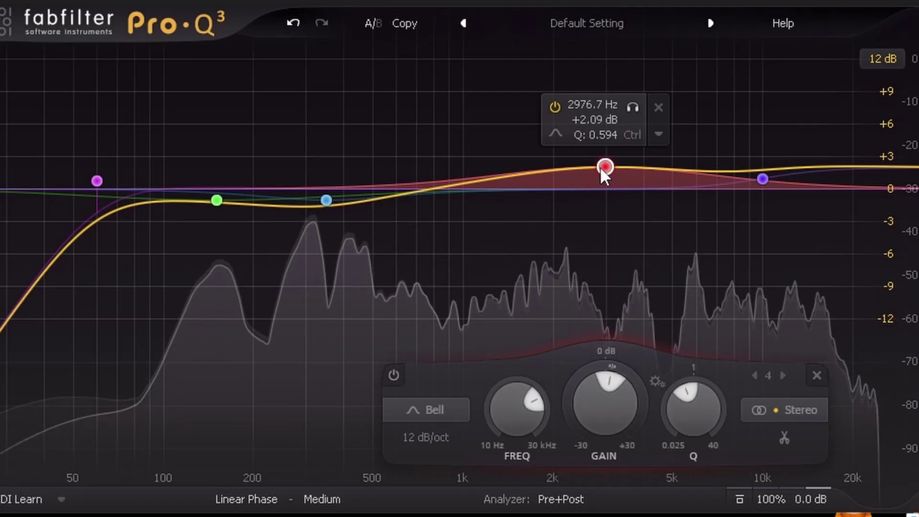
{"action": "left_click_drag", "start_coordinate": [600, 169], "coordinate": [620, 168]}
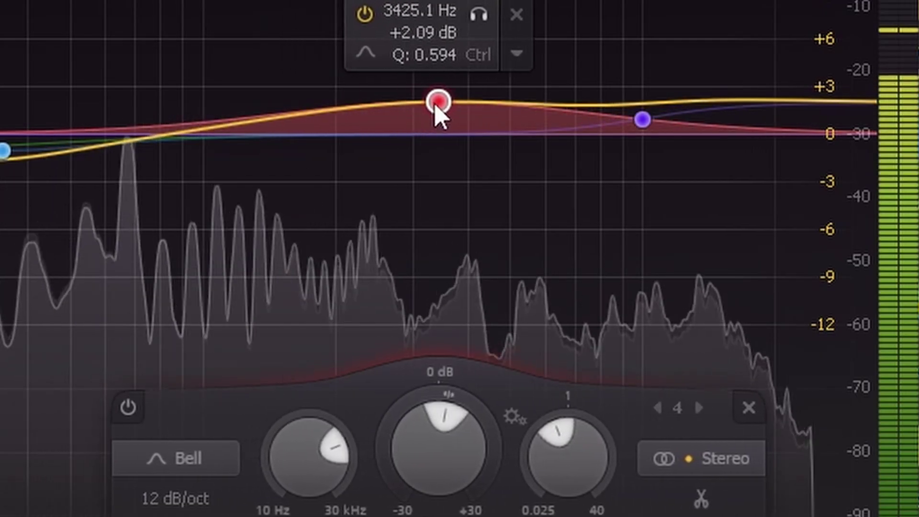
{"action": "left_click_drag", "start_coordinate": [435, 104], "coordinate": [407, 109]}
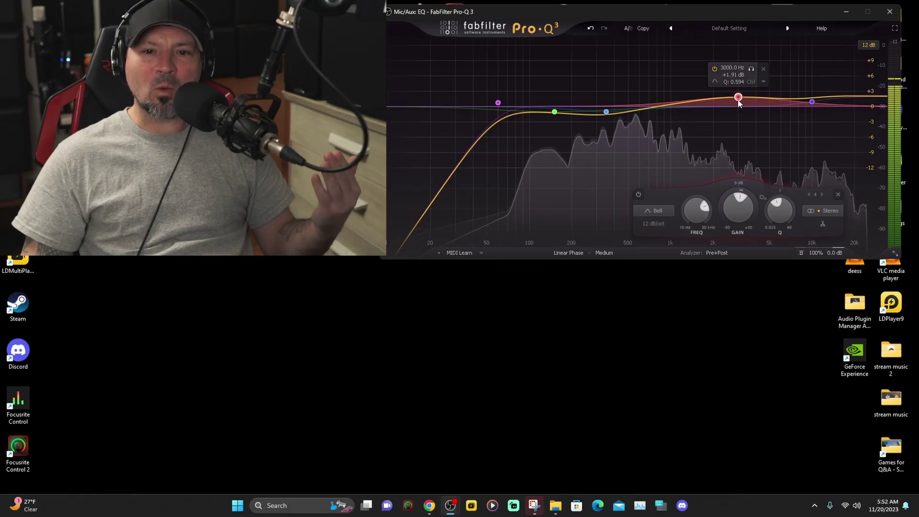
{"action": "left_click_drag", "start_coordinate": [739, 102], "coordinate": [739, 101]}
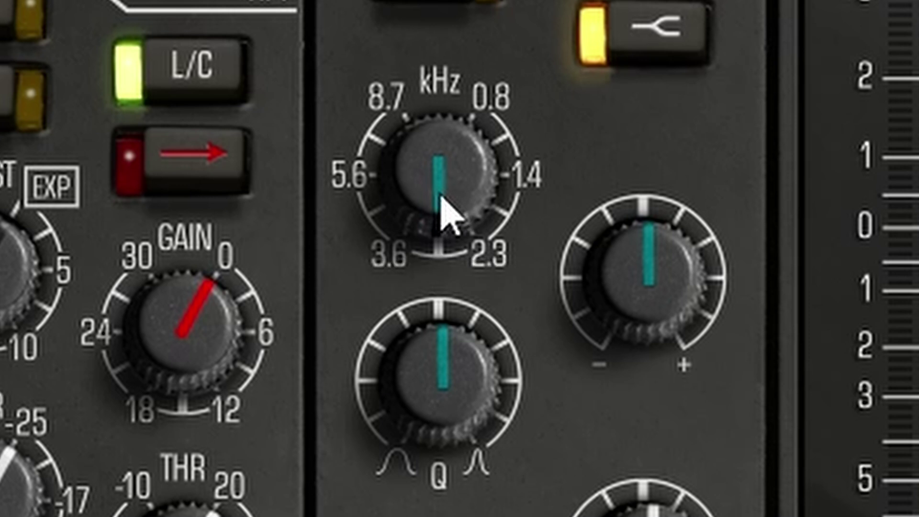
{"action": "mouse_move", "coordinate": [442, 198]}
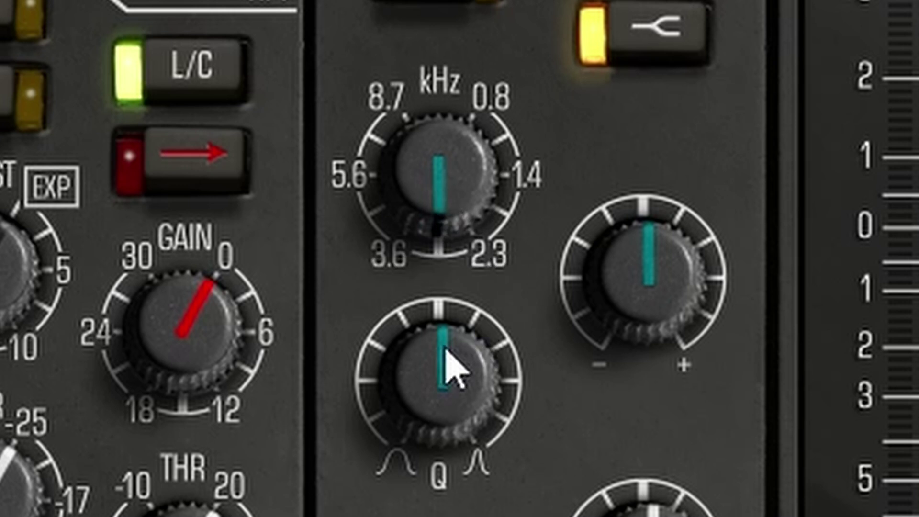
{"action": "left_click_drag", "start_coordinate": [443, 366], "coordinate": [439, 376]}
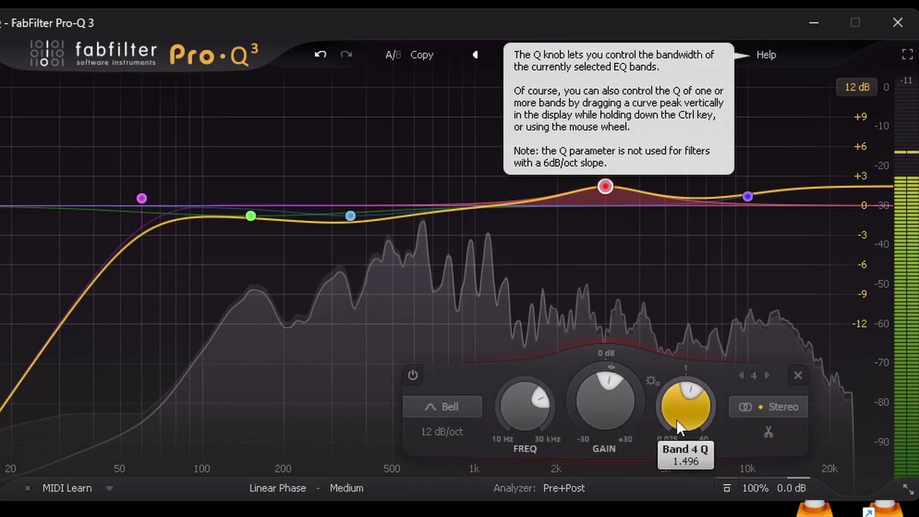
Vary the 3 kHz bell band's Q between about 1.05 and 1.5 to compare narrower and wider boosts
{"action": "scroll", "coordinate": [676, 420], "scroll_direction": "down", "scroll_amount": 5}
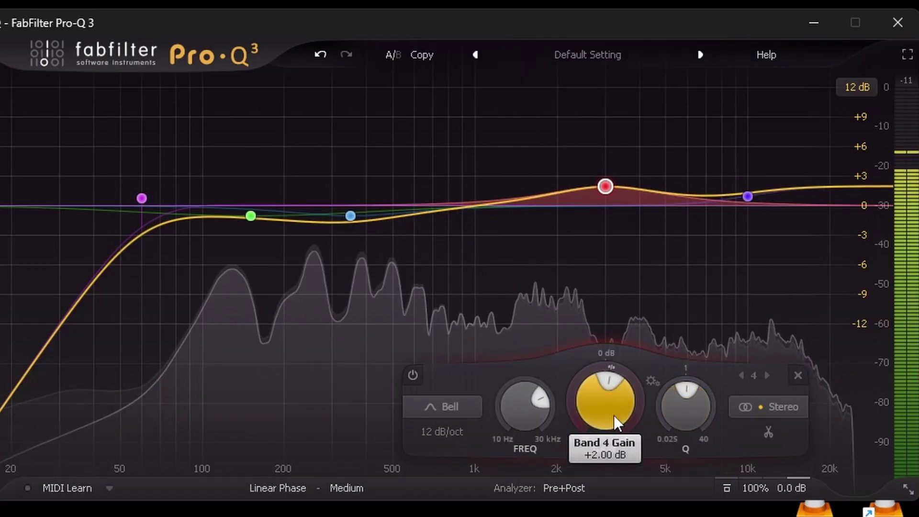
{"action": "scroll", "coordinate": [671, 416], "scroll_direction": "down", "scroll_amount": 2}
{"action": "scroll", "coordinate": [671, 416], "scroll_direction": "up", "scroll_amount": 2}
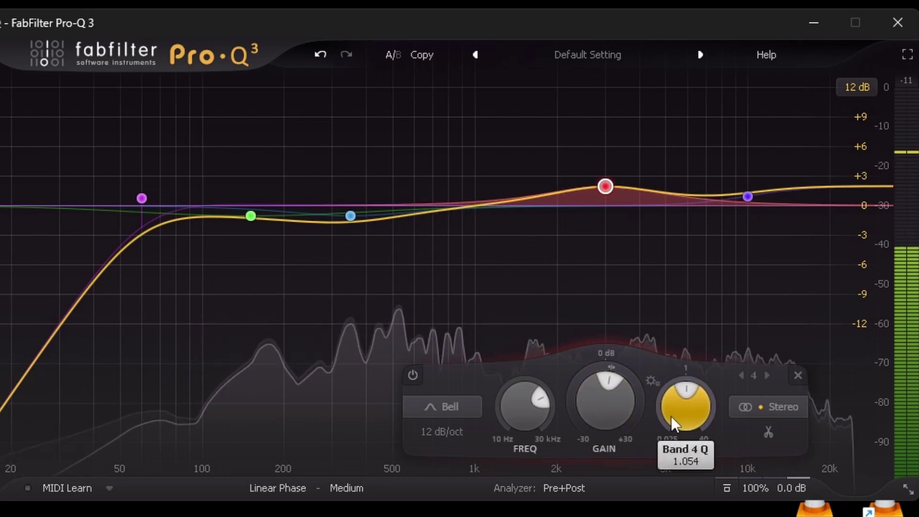
{"action": "scroll", "coordinate": [671, 416], "scroll_direction": "down", "scroll_amount": 3}
{"action": "scroll", "coordinate": [672, 416], "scroll_direction": "up", "scroll_amount": 2}
{"action": "scroll", "coordinate": [672, 415], "scroll_direction": "up", "scroll_amount": 3}
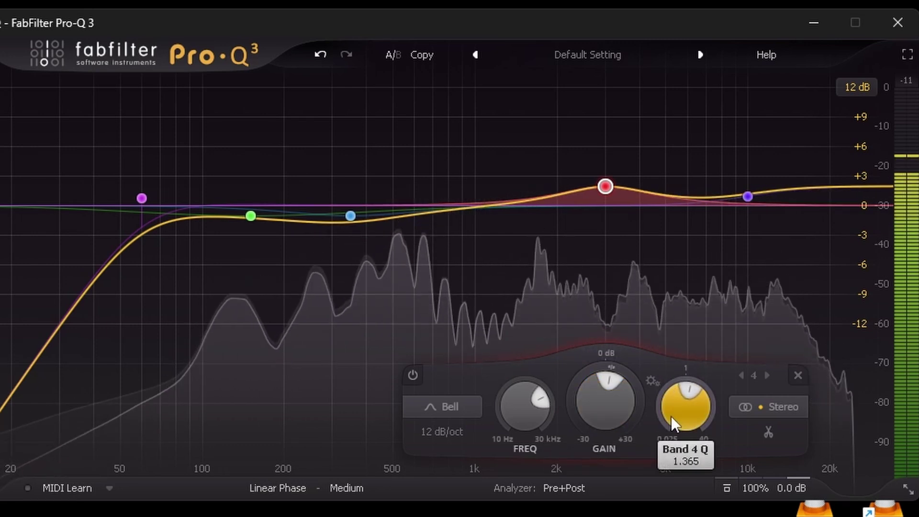
{"action": "scroll", "coordinate": [671, 415], "scroll_direction": "down", "scroll_amount": 3}
{"action": "scroll", "coordinate": [672, 415], "scroll_direction": "up", "scroll_amount": 4}
{"action": "scroll", "coordinate": [671, 416], "scroll_direction": "down", "scroll_amount": 2}
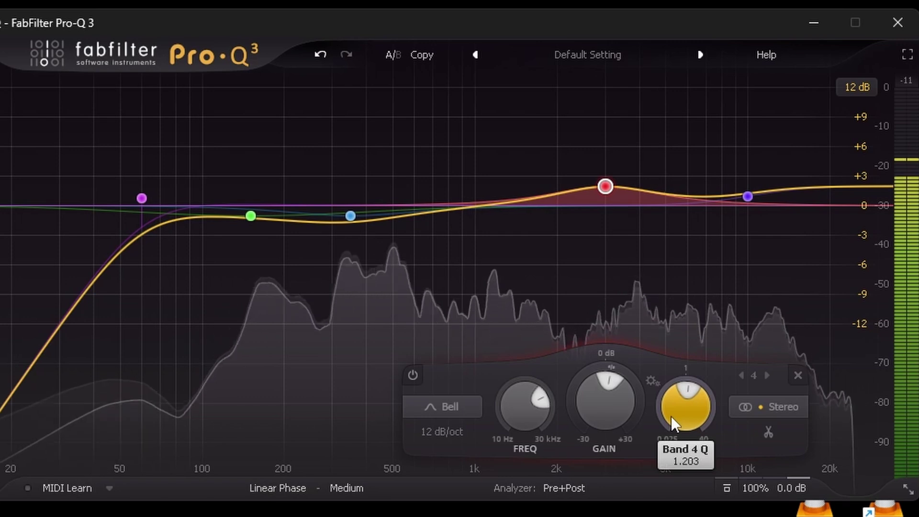
{"action": "scroll", "coordinate": [671, 416], "scroll_direction": "up", "scroll_amount": 2}
{"action": "scroll", "coordinate": [671, 416], "scroll_direction": "down", "scroll_amount": 1}
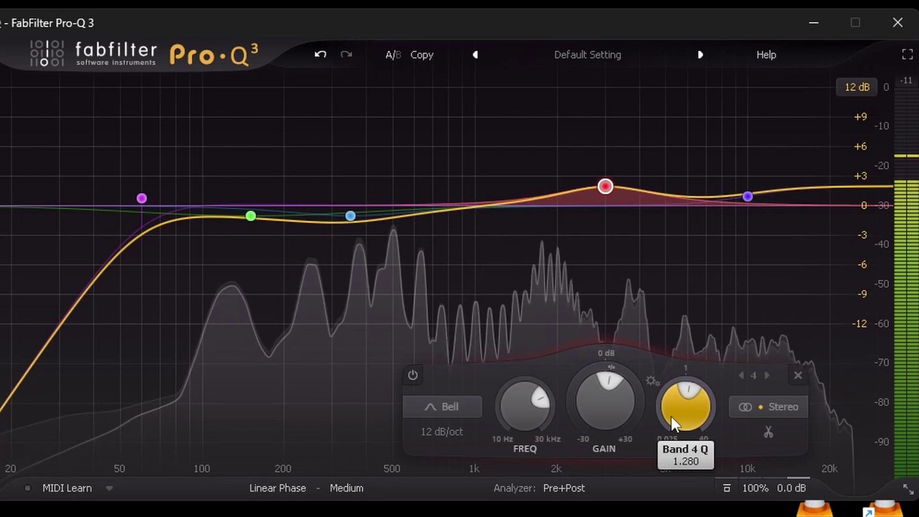
Set the 3 kHz bell band's Q to exactly 1
{"action": "double_click", "coordinate": [676, 416]}
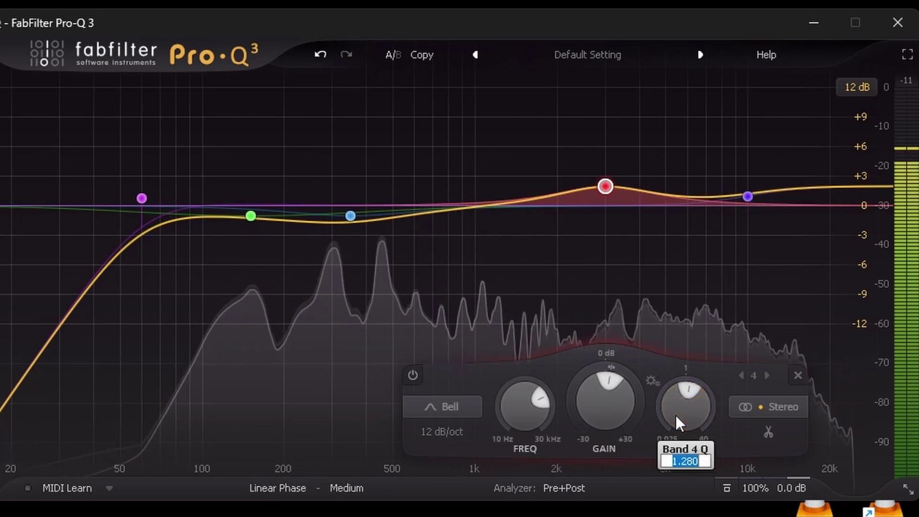
{"action": "type", "text": "1"}
{"action": "key", "text": "Return"}
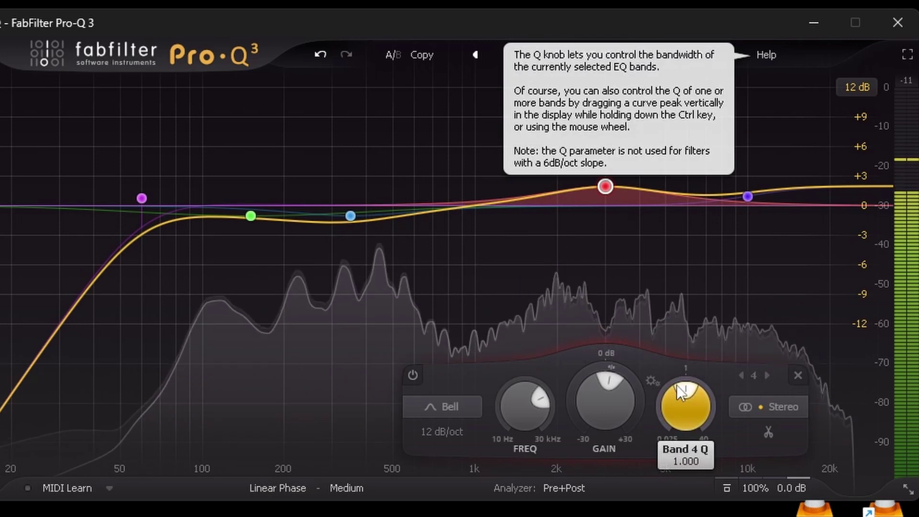
{"action": "mouse_move", "coordinate": [613, 188]}
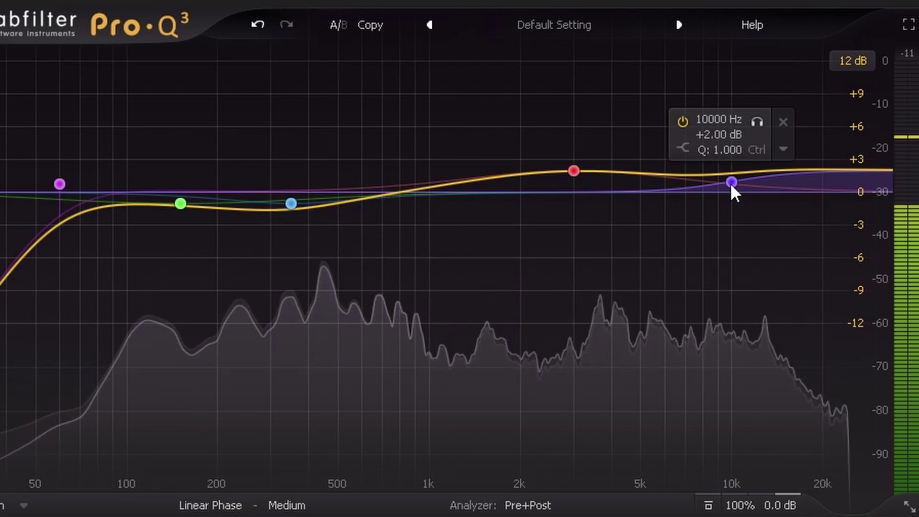
Bypass the 3 kHz bell band so the high shelf can be heard alone
{"action": "mouse_move", "coordinate": [556, 158]}
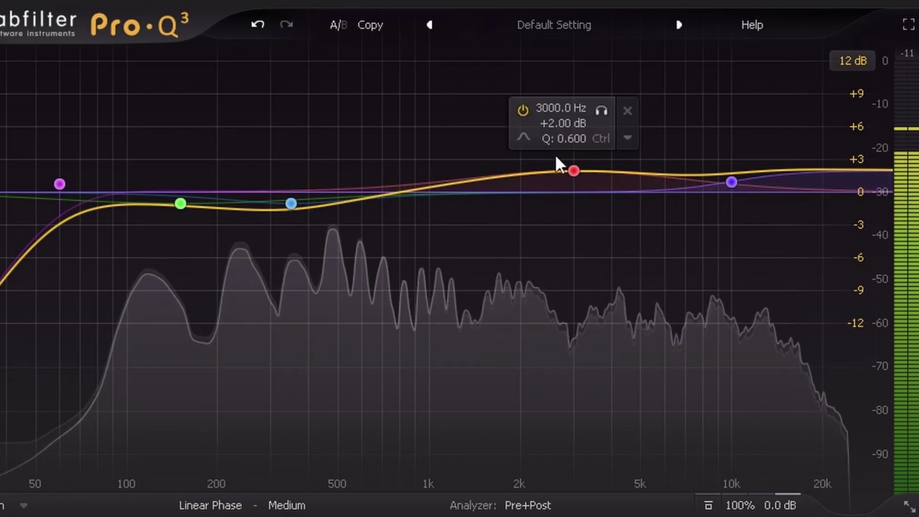
{"action": "left_click", "coordinate": [523, 110]}
{"action": "mouse_move", "coordinate": [730, 181]}
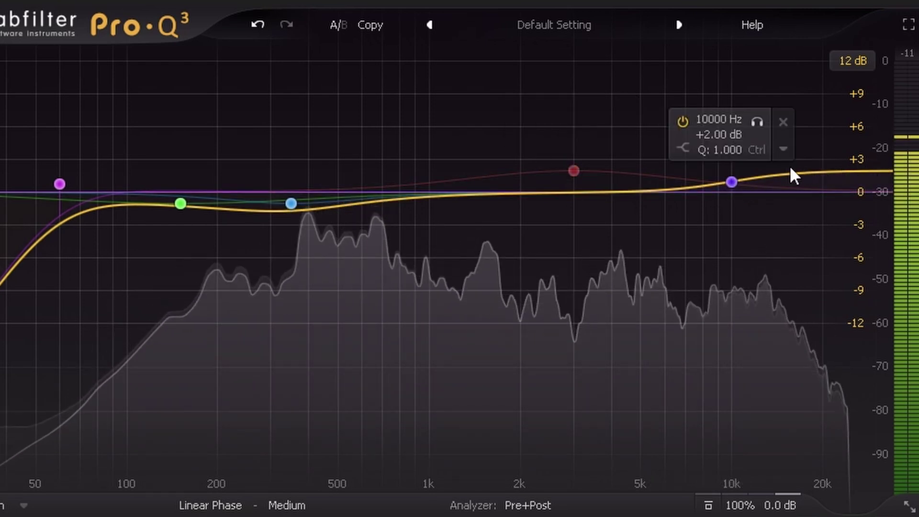
Raise the gain of the 10 kHz high shelf band to about +4 dB
{"action": "left_click", "coordinate": [732, 182]}
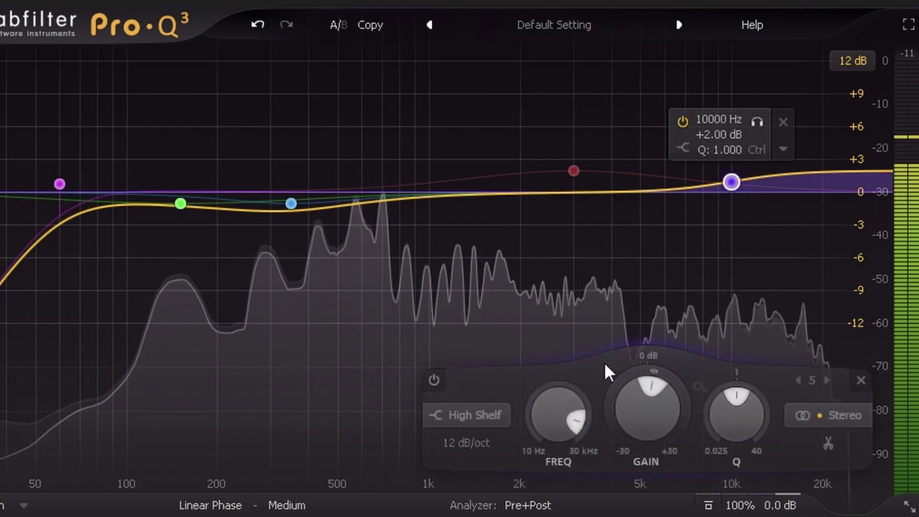
{"action": "left_click_drag", "start_coordinate": [641, 417], "coordinate": [642, 417]}
{"action": "scroll", "coordinate": [638, 408], "scroll_direction": "up", "scroll_amount": 6}
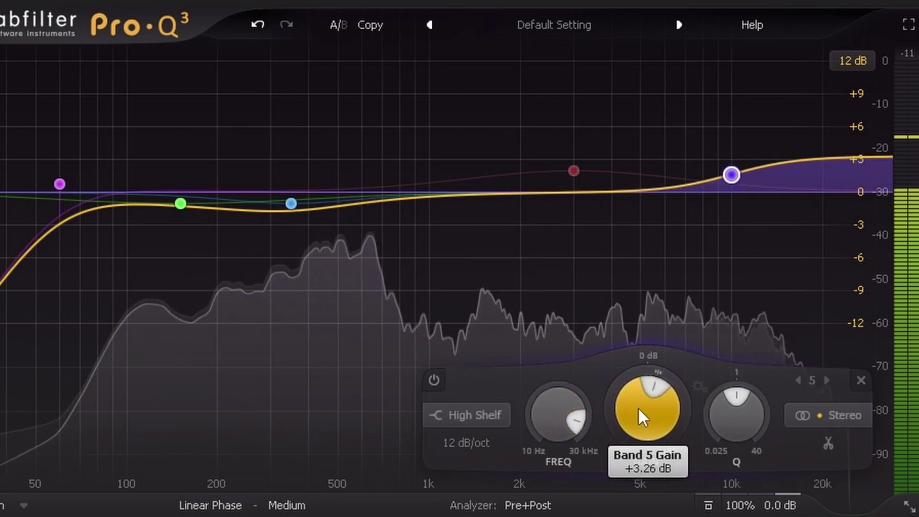
{"action": "scroll", "coordinate": [638, 407], "scroll_direction": "up", "scroll_amount": 5}
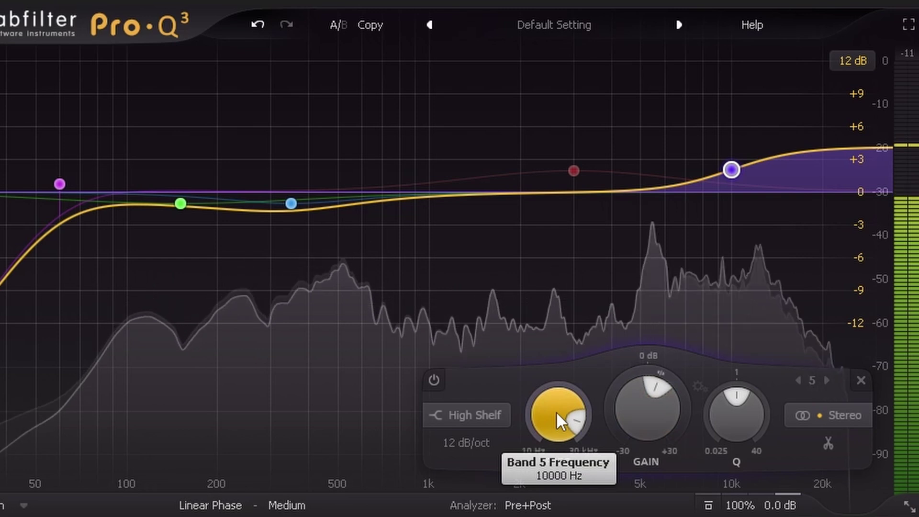
Sweep the high shelf's frequency up to about 15 kHz and bring it back to about 10 kHz
{"action": "scroll", "coordinate": [555, 412], "scroll_direction": "up", "scroll_amount": 3}
{"action": "scroll", "coordinate": [555, 412], "scroll_direction": "up", "scroll_amount": 6}
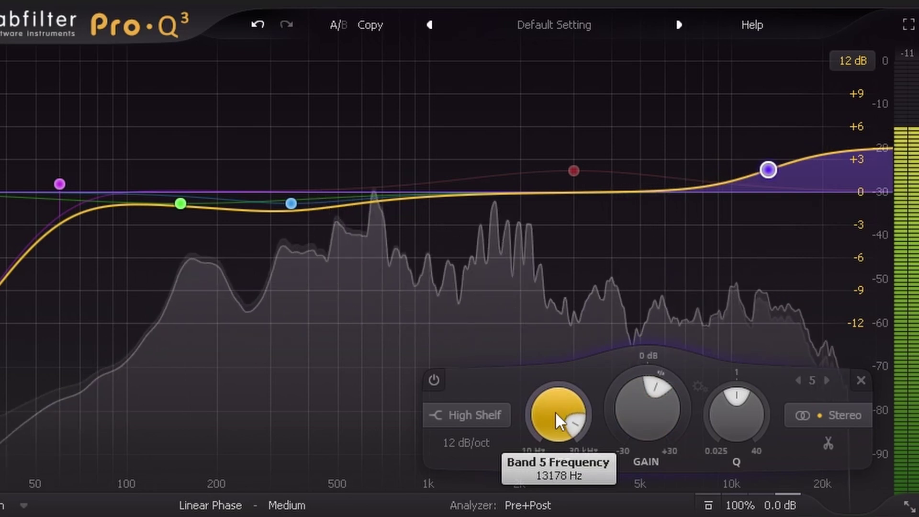
{"action": "scroll", "coordinate": [555, 412], "scroll_direction": "up", "scroll_amount": 1}
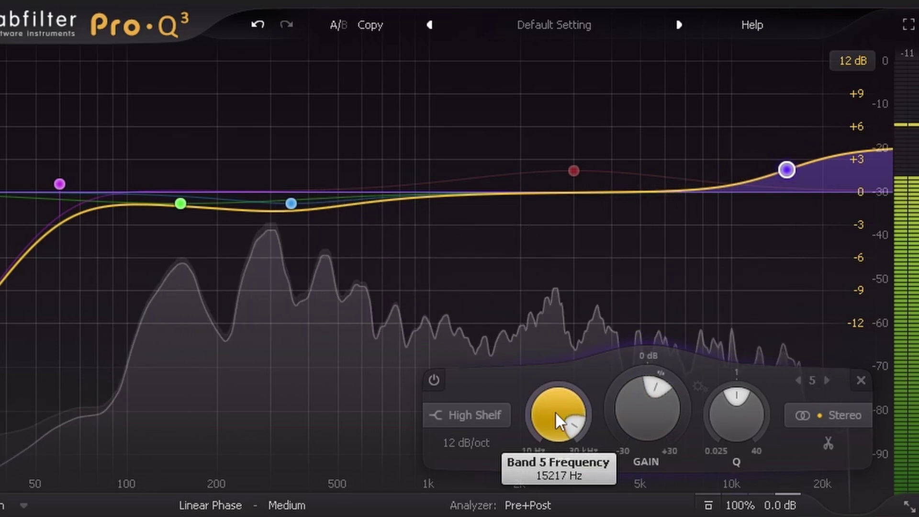
{"action": "scroll", "coordinate": [555, 412], "scroll_direction": "down", "scroll_amount": 3}
{"action": "scroll", "coordinate": [555, 412], "scroll_direction": "down", "scroll_amount": 5}
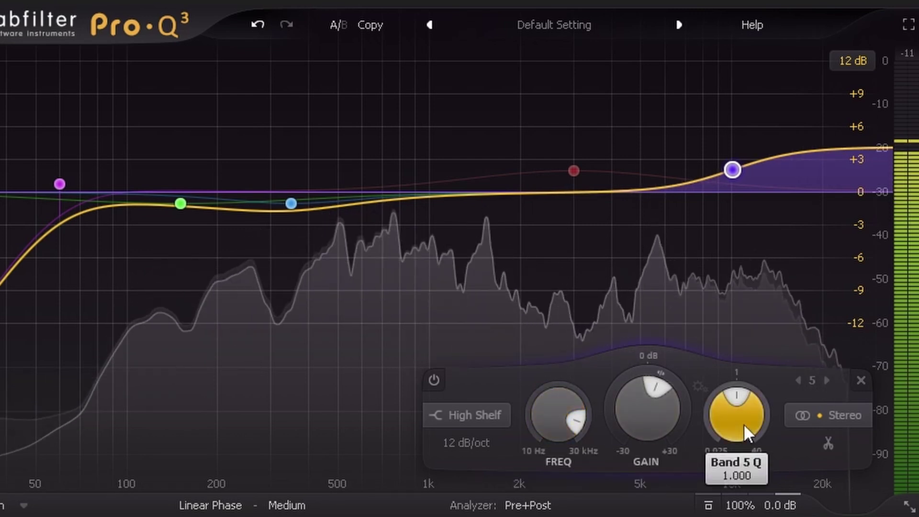
Vary the high shelf's Q between about 0.8 and 1.24, and bring it back to about 1
{"action": "scroll", "coordinate": [743, 425], "scroll_direction": "down", "scroll_amount": 2}
{"action": "scroll", "coordinate": [742, 423], "scroll_direction": "down", "scroll_amount": 2}
{"action": "scroll", "coordinate": [743, 422], "scroll_direction": "up", "scroll_amount": 4}
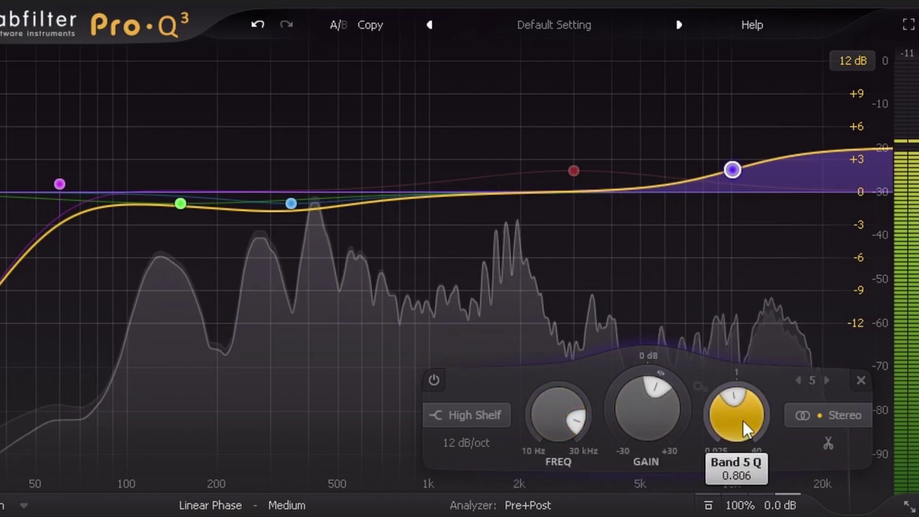
{"action": "scroll", "coordinate": [742, 411], "scroll_direction": "down", "scroll_amount": 3}
{"action": "scroll", "coordinate": [742, 412], "scroll_direction": "up", "scroll_amount": 5}
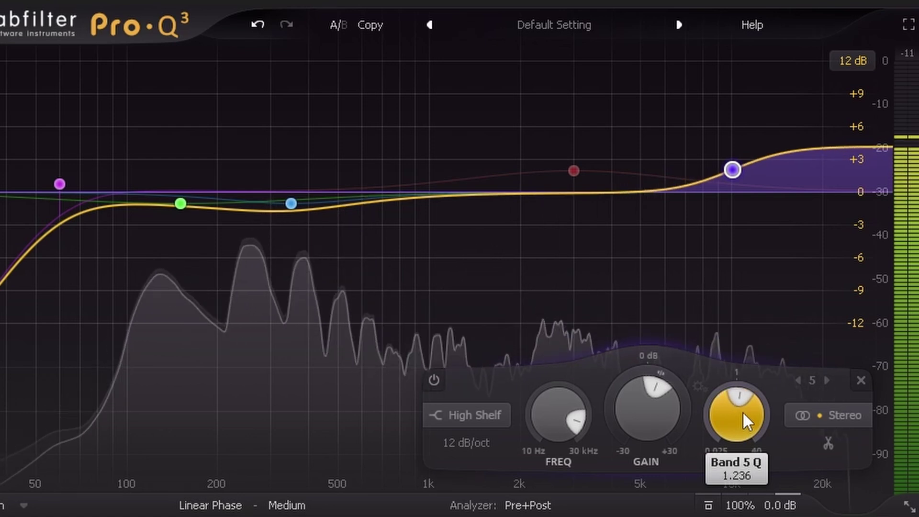
{"action": "scroll", "coordinate": [743, 411], "scroll_direction": "down", "scroll_amount": 5}
{"action": "scroll", "coordinate": [742, 411], "scroll_direction": "up", "scroll_amount": 8}
{"action": "scroll", "coordinate": [742, 412], "scroll_direction": "down", "scroll_amount": 7}
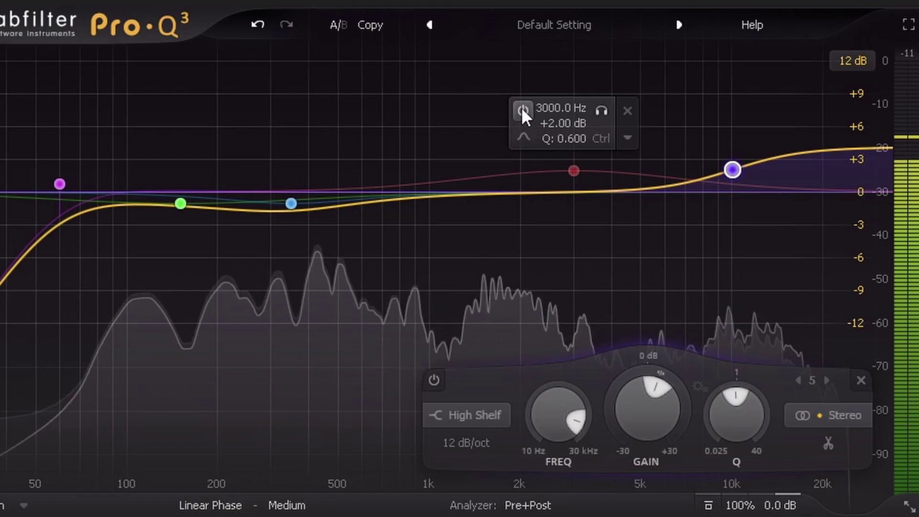
Re-enable the bypassed 3 kHz bell band
{"action": "left_click", "coordinate": [522, 110]}
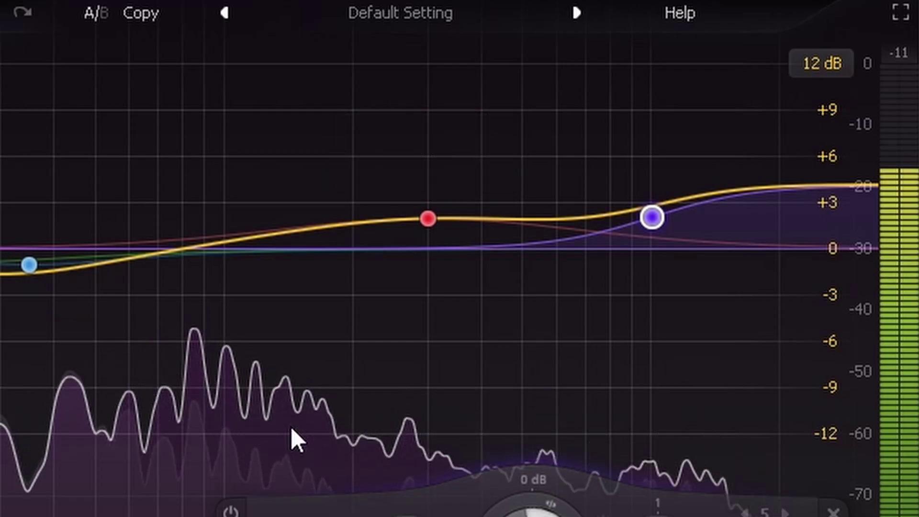
{"action": "left_click", "coordinate": [478, 321]}
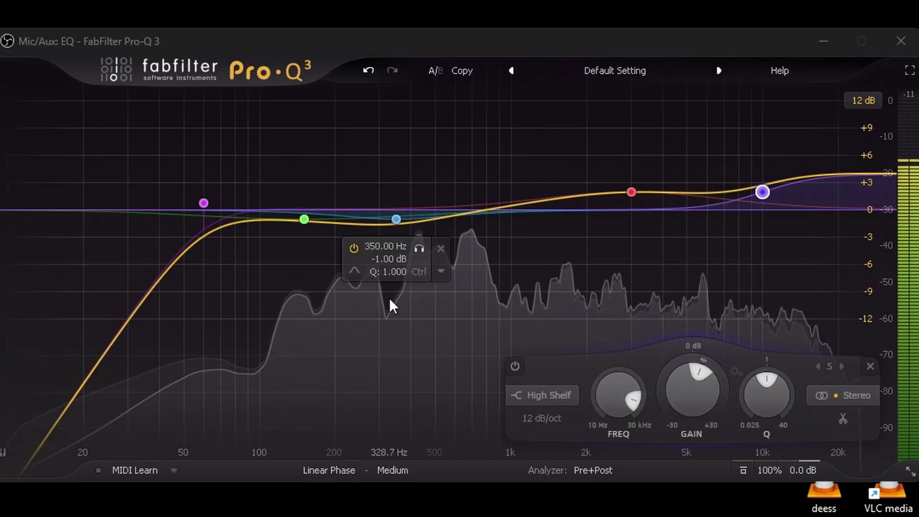
Review the frequency, gain and Q settings of each EQ band from the low cut to the high shelf
{"action": "mouse_move", "coordinate": [218, 235]}
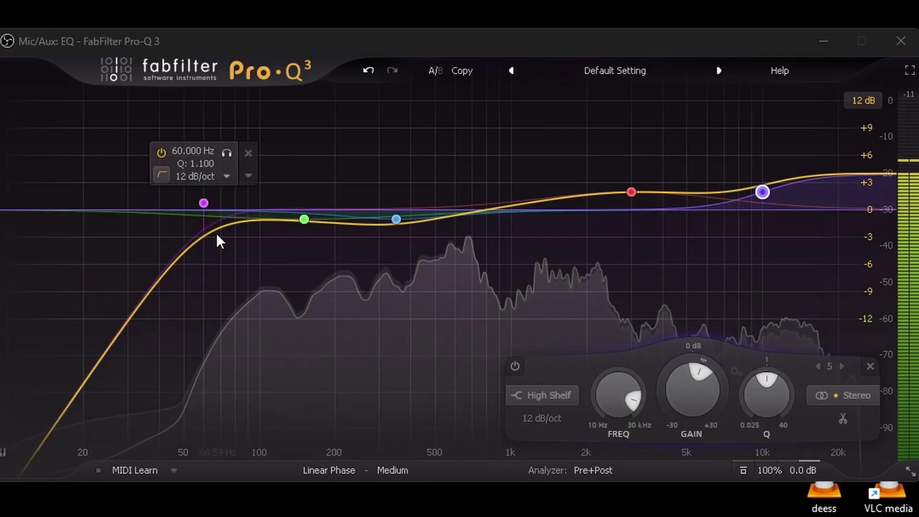
{"action": "mouse_move", "coordinate": [279, 218]}
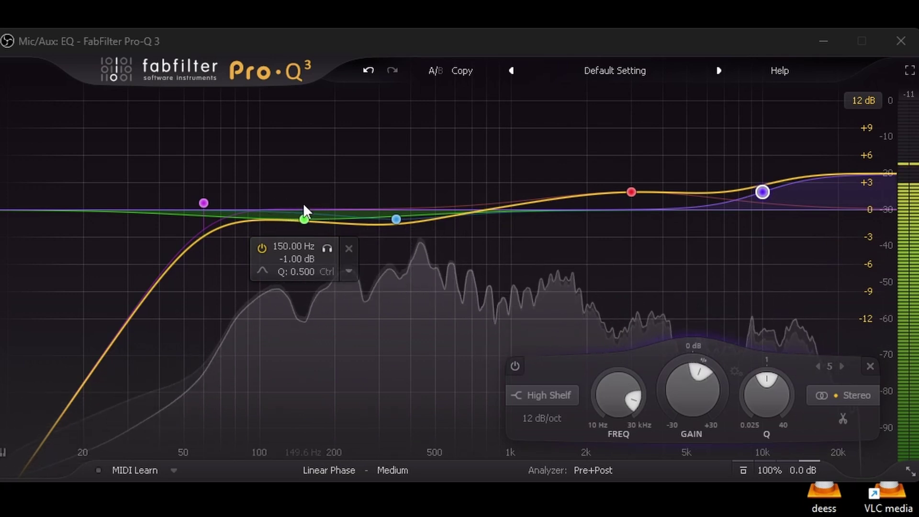
{"action": "mouse_move", "coordinate": [393, 221]}
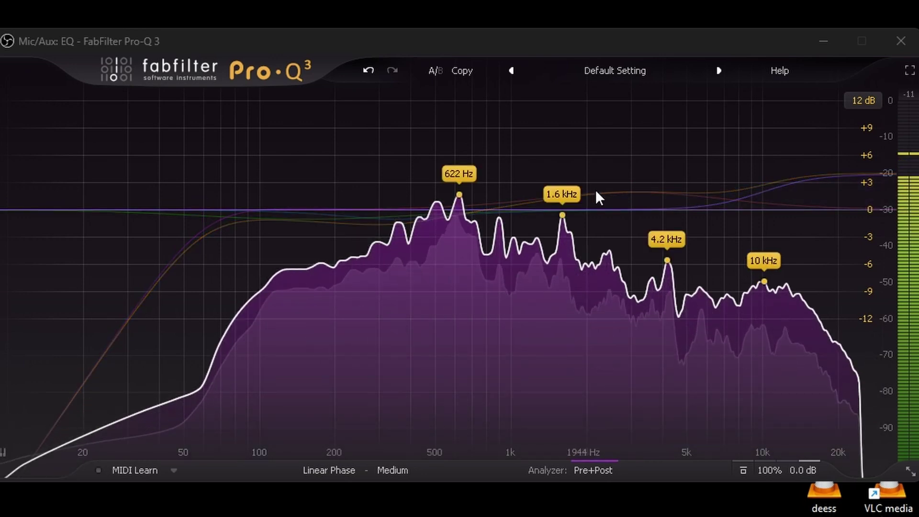
{"action": "mouse_move", "coordinate": [630, 193]}
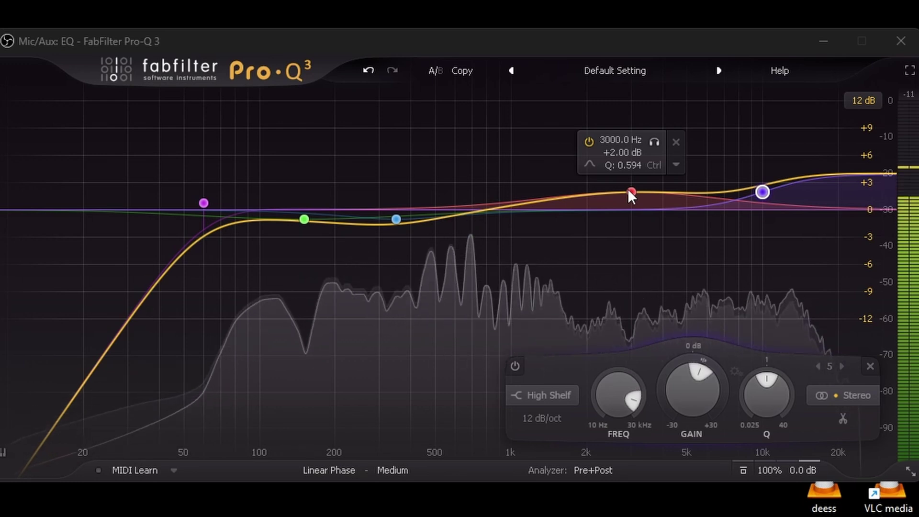
{"action": "mouse_move", "coordinate": [774, 202]}
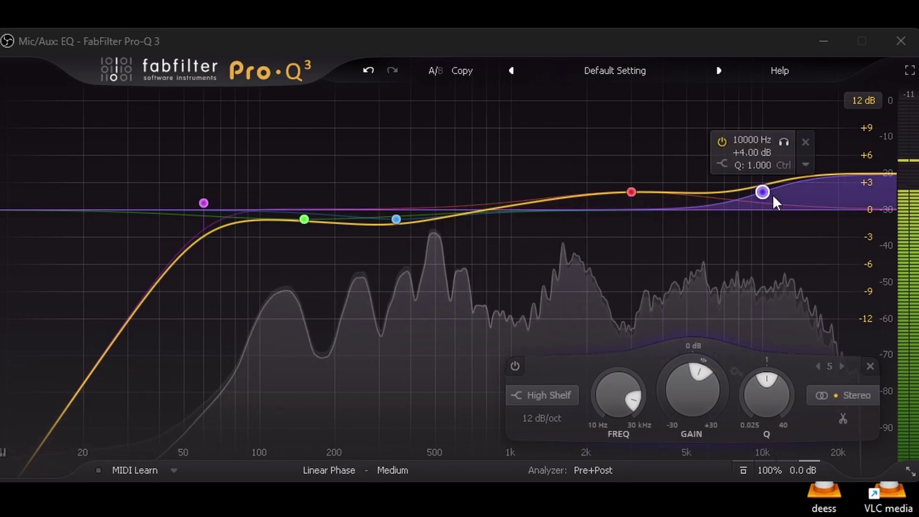
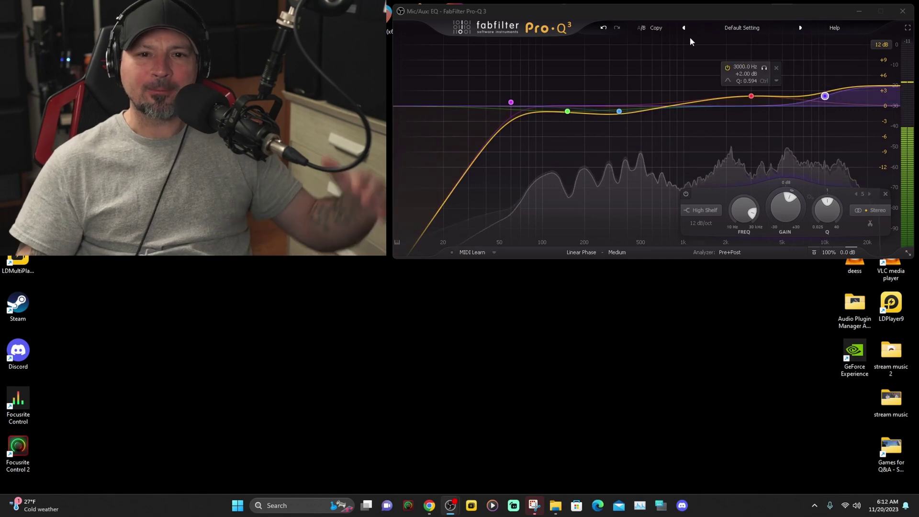
Toggle between the A and B states to compare the two EQ curves, ending on the gentler curve with the 10 kHz shelf
{"action": "left_click", "coordinate": [645, 28]}
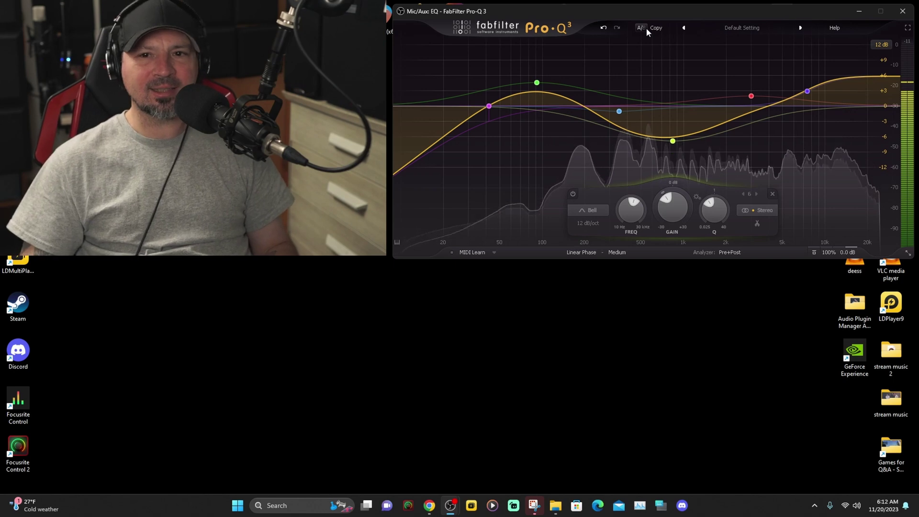
{"action": "left_click", "coordinate": [646, 28]}
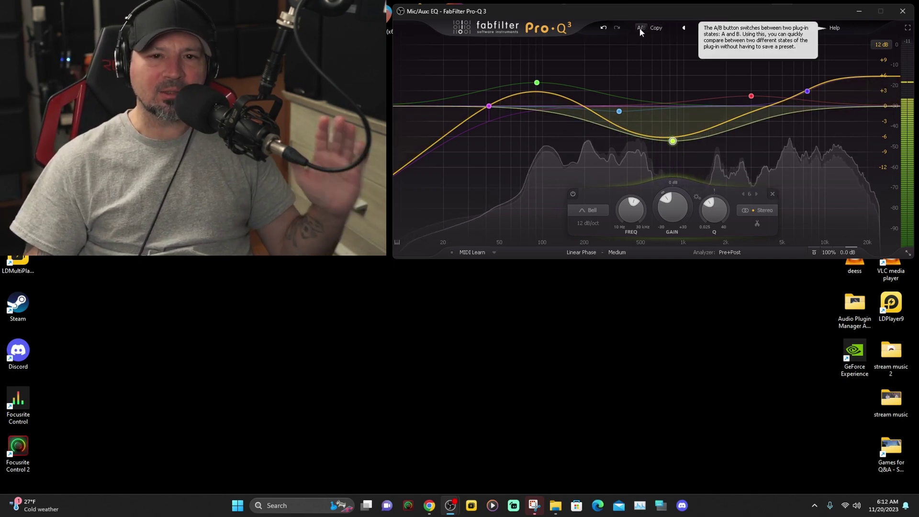
{"action": "left_click", "coordinate": [640, 28]}
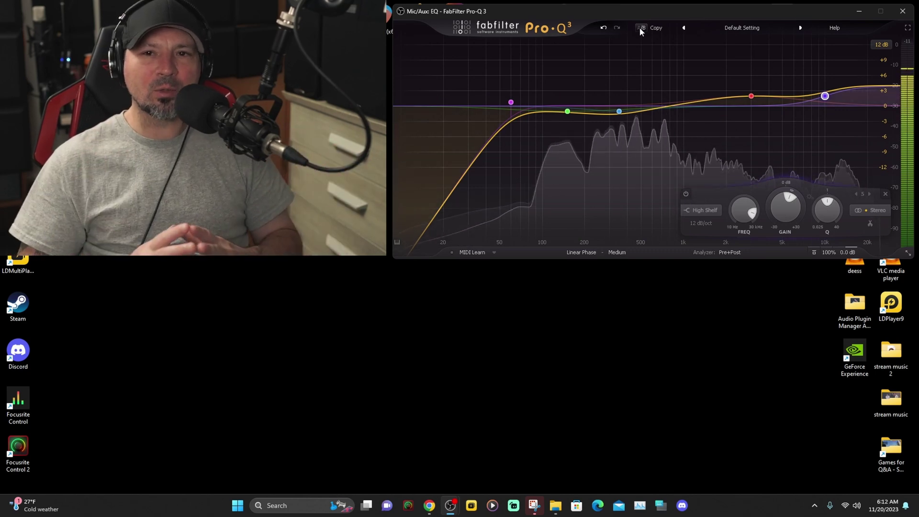